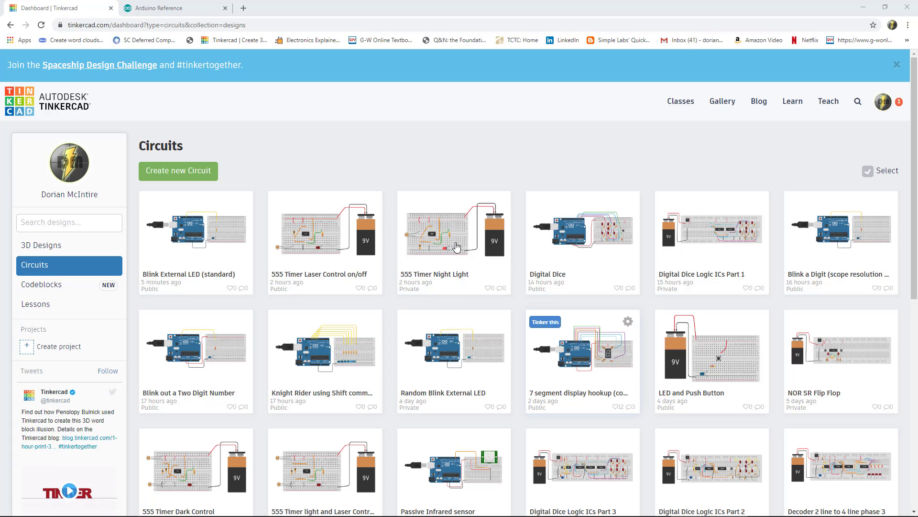
Create a new circuit and place an Arduino Uno R3 with a small breadboard beside it.
click(185, 174)
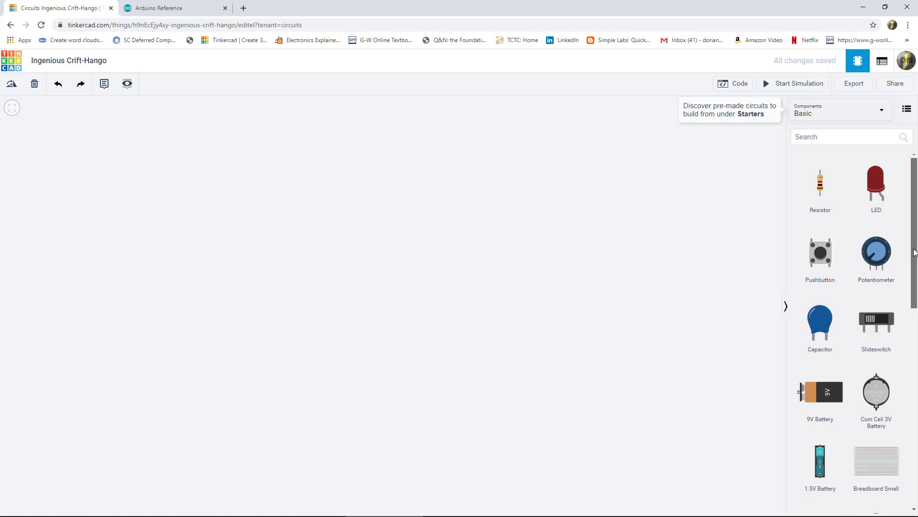
drag(915, 252, 915, 341)
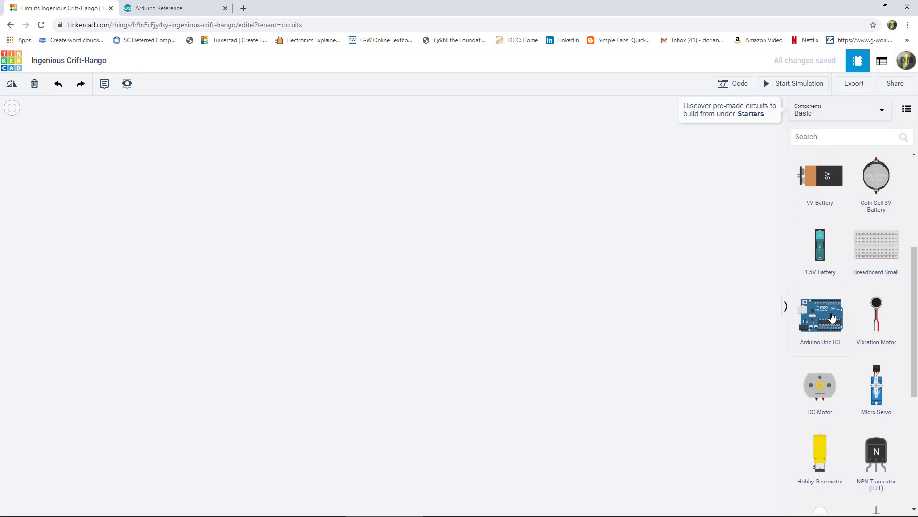
drag(833, 317, 335, 275)
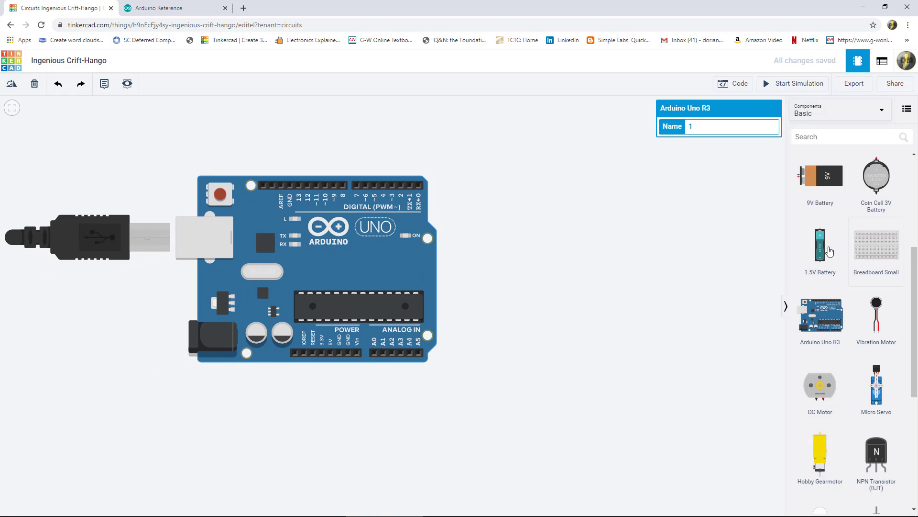
drag(829, 252, 615, 269)
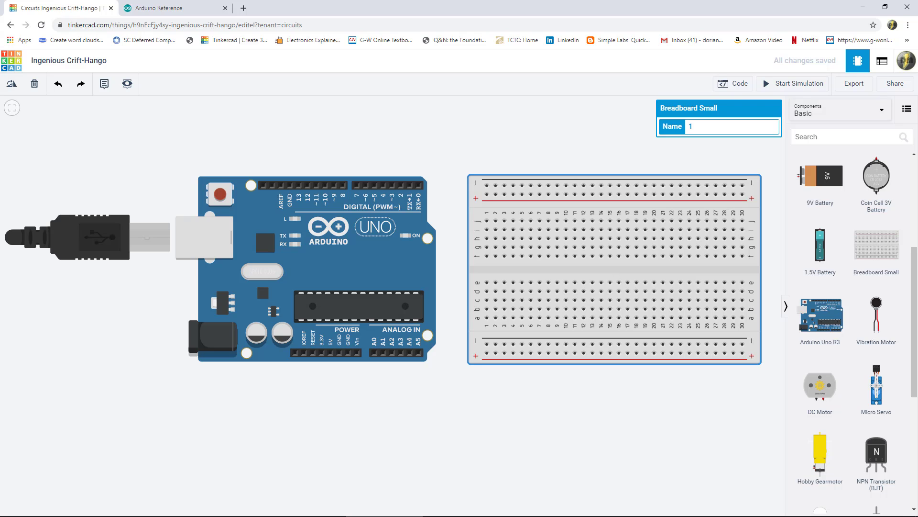
Add a red LED to the workspace just above the breadboard.
drag(915, 298, 503, 153)
click(766, 226)
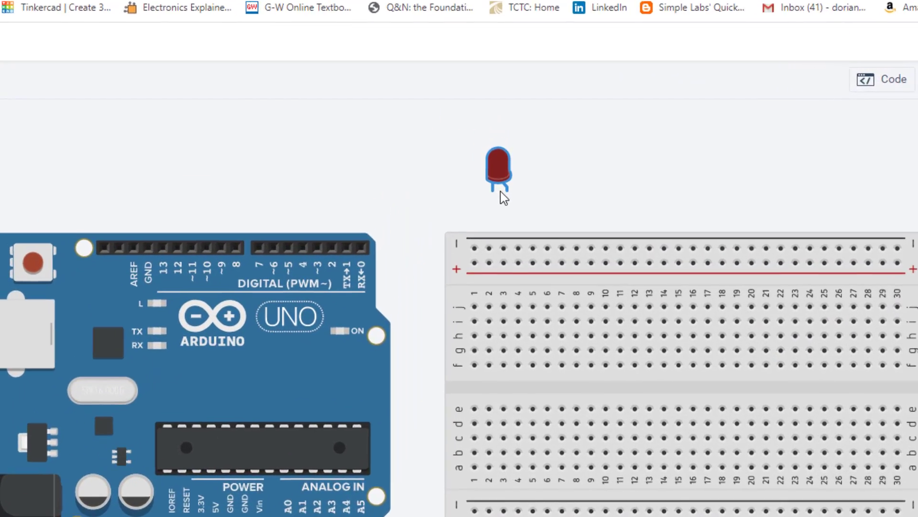
click(501, 158)
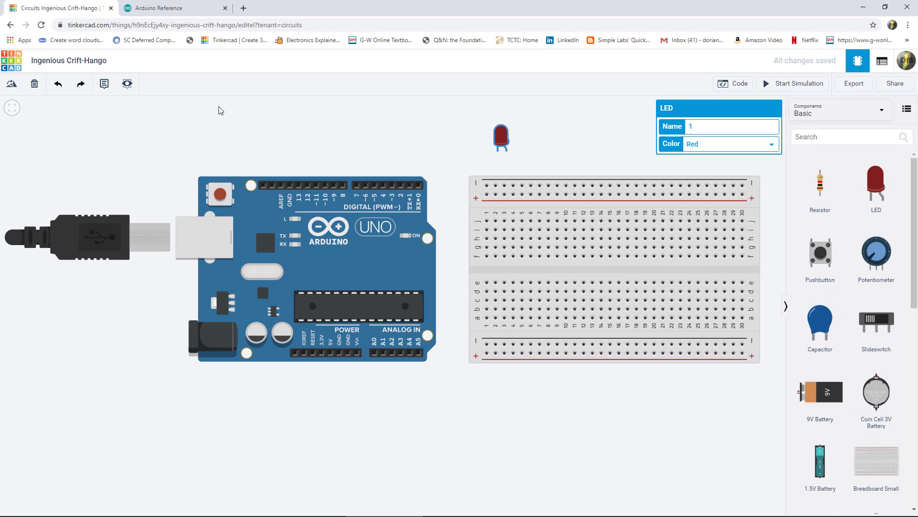
Rotate the LED so its leads point right and place it below row a of the breadboard, with the leads near column 6.
click(11, 85)
click(11, 85)
click(11, 84)
click(11, 85)
click(11, 85)
click(11, 85)
click(11, 85)
drag(487, 154, 513, 336)
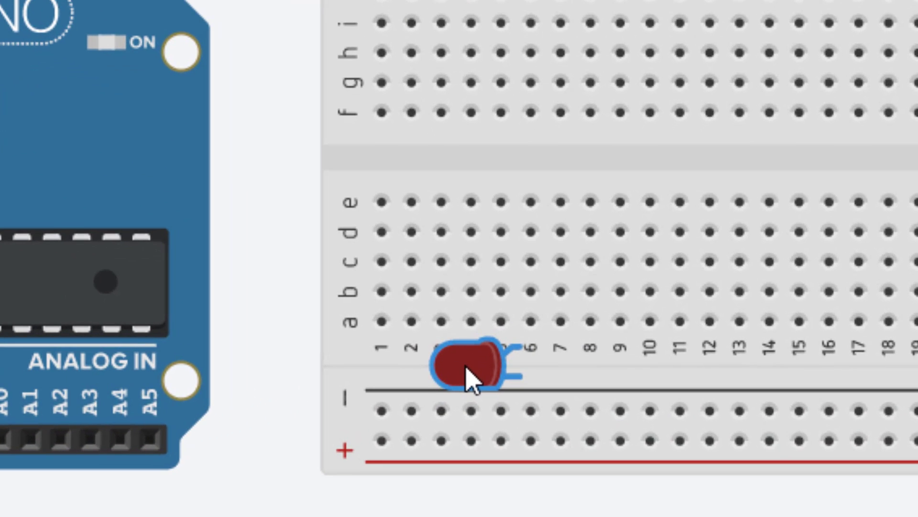
Wire the LED's anode to breadboard hole a6 and its cathode to the lower negative rail at column 6.
click(521, 347)
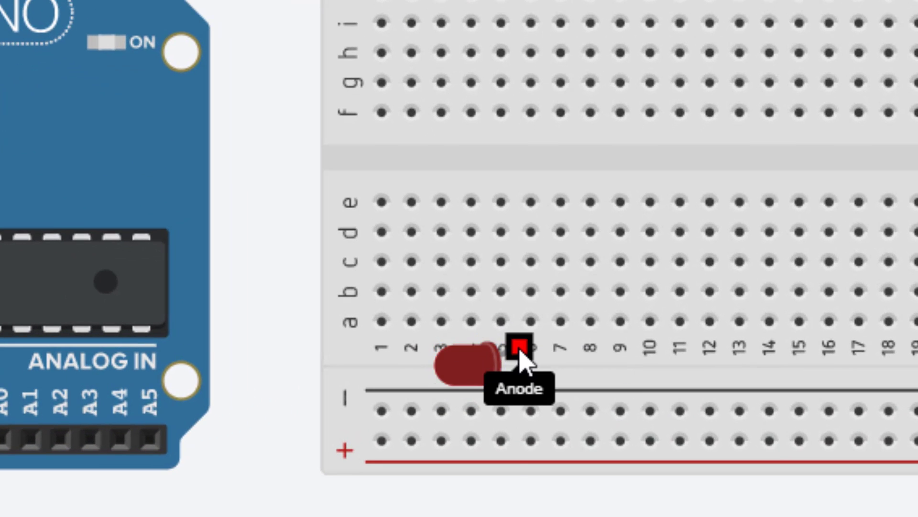
drag(530, 335, 533, 323)
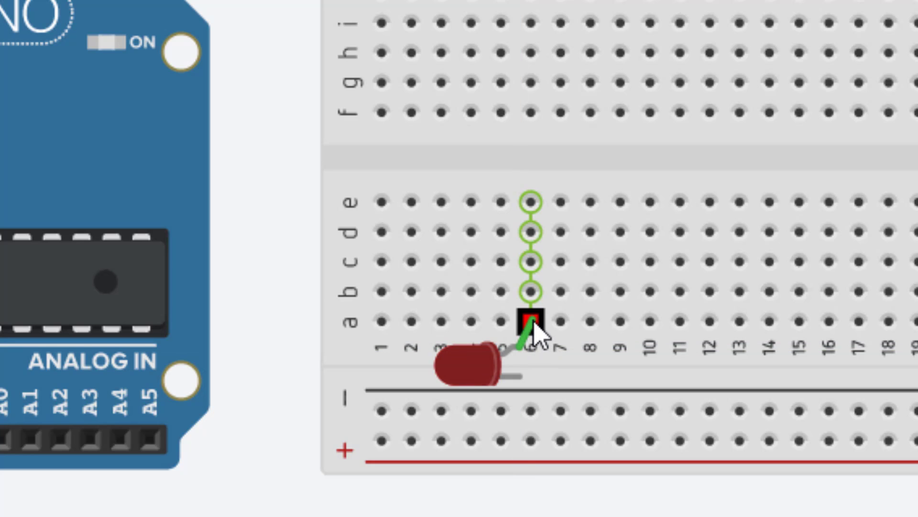
click(534, 323)
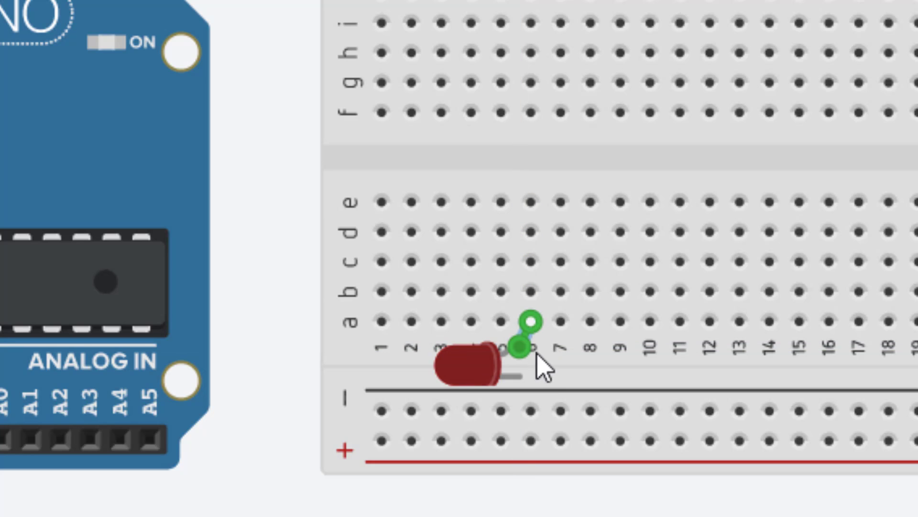
click(519, 379)
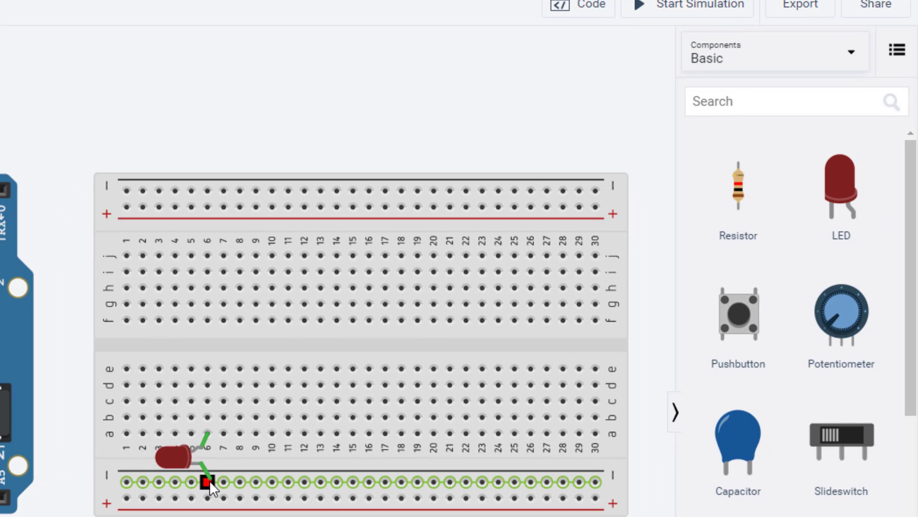
click(208, 481)
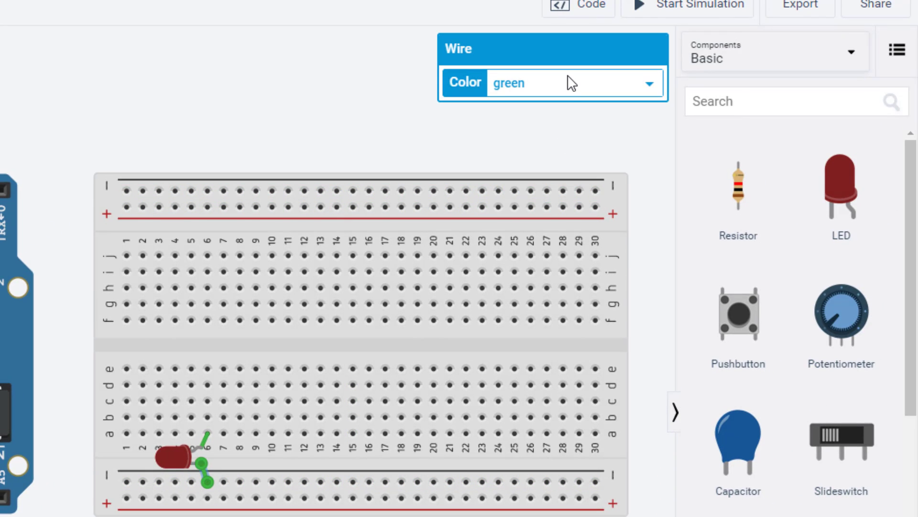
Change the colour of both short LED wires to grey.
click(567, 84)
click(551, 261)
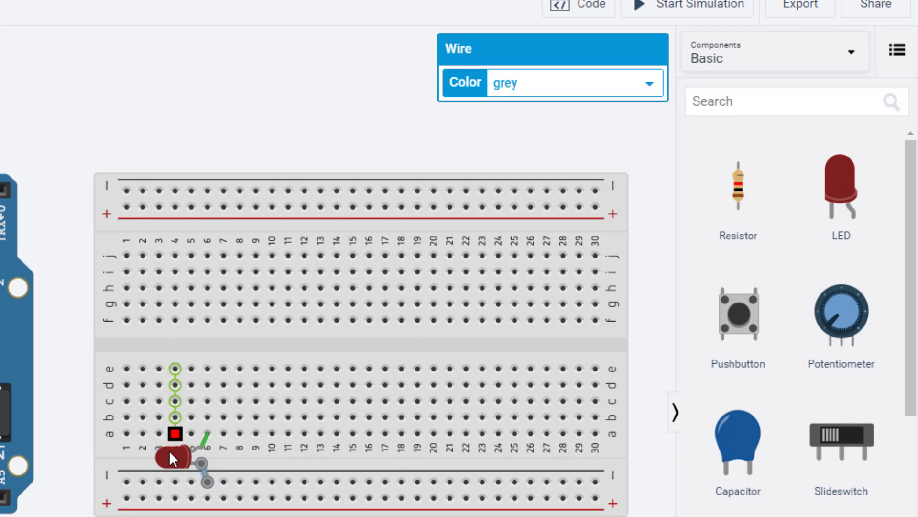
click(207, 434)
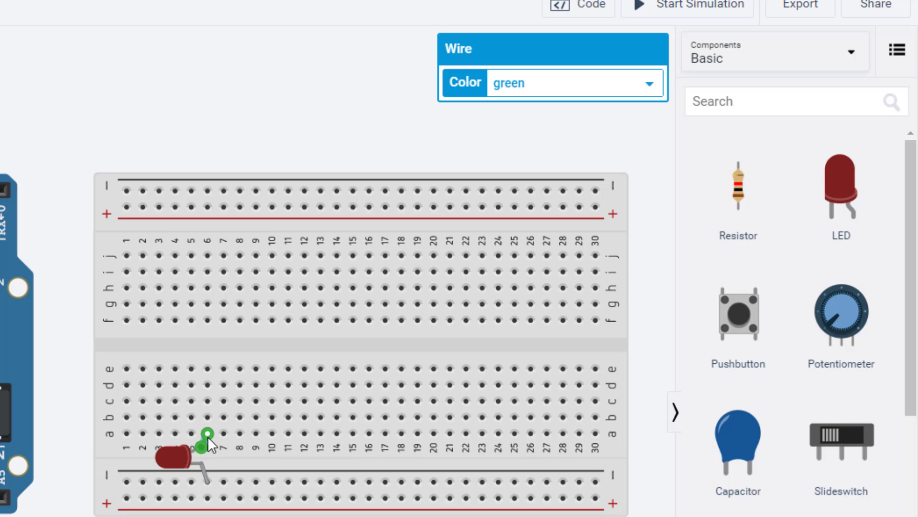
click(564, 89)
click(555, 262)
click(515, 354)
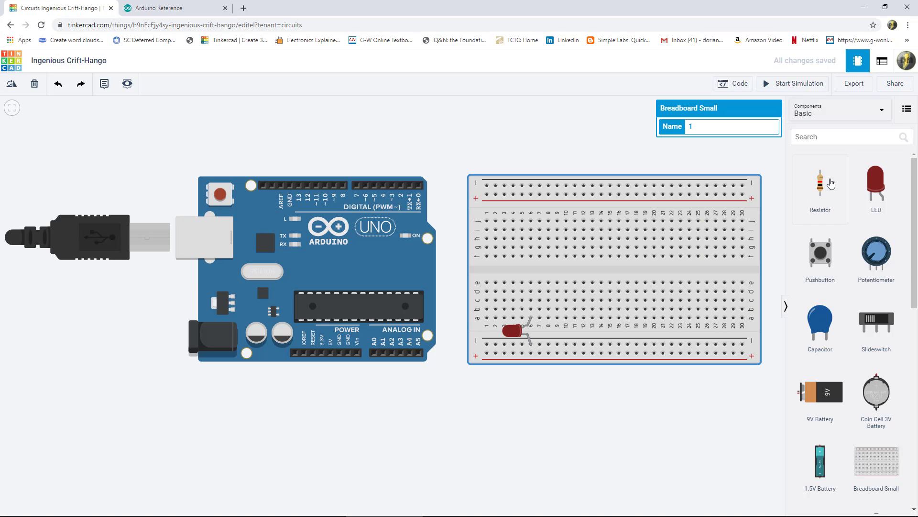
Place a resistor across the breadboard's centre gap at column 6 and set its resistance to 220 Ω.
click(810, 192)
drag(811, 191, 533, 263)
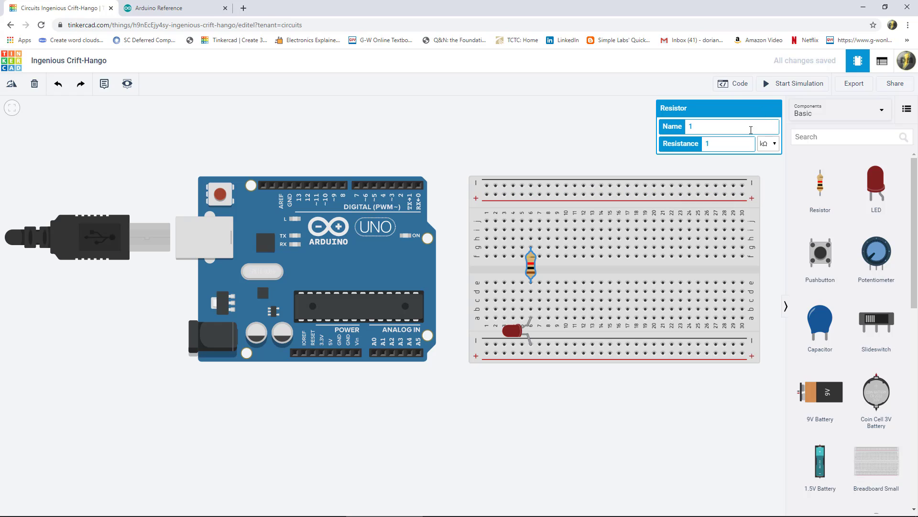
click(769, 143)
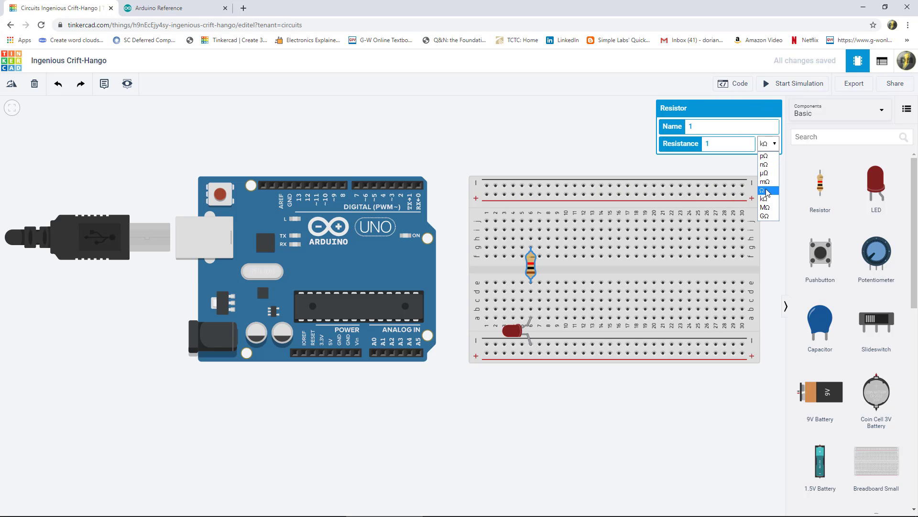
click(767, 191)
click(716, 142)
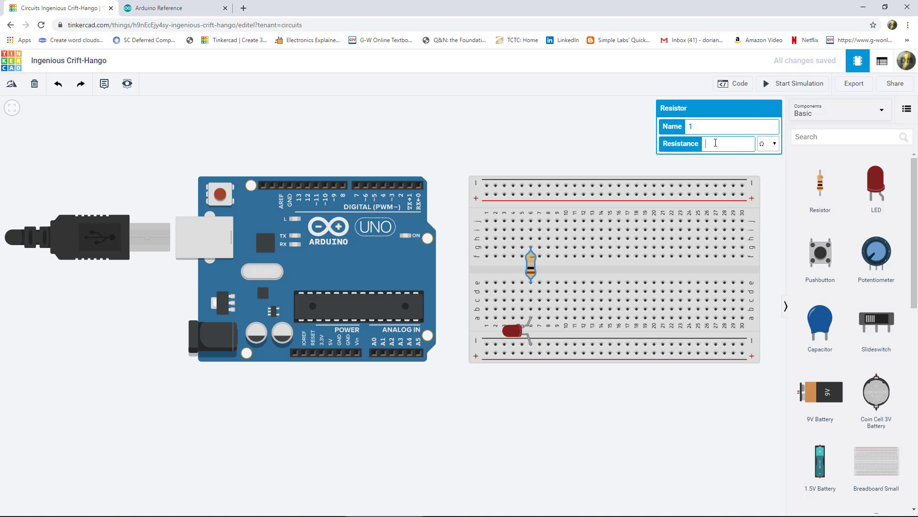
text(220)
click(638, 274)
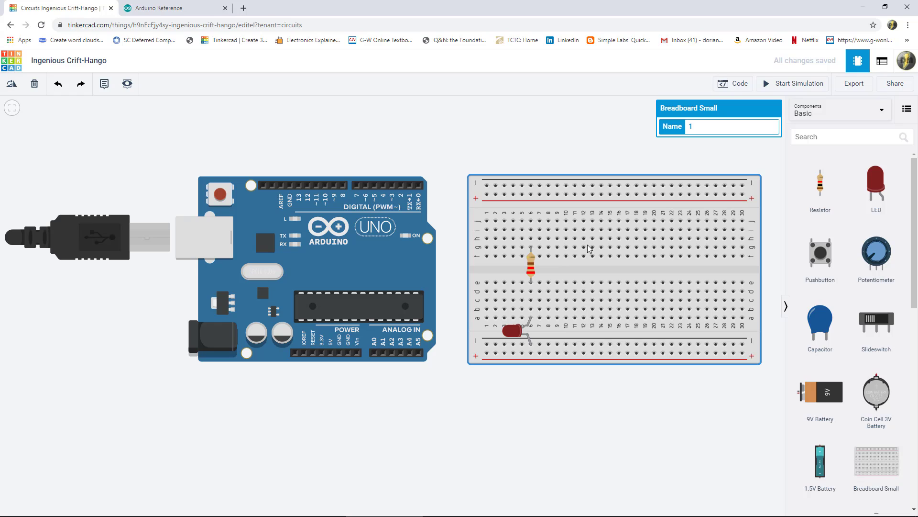
Run a wire from breadboard hole j6 above the boards to the Arduino's digital pin 13 and colour it yellow.
click(530, 221)
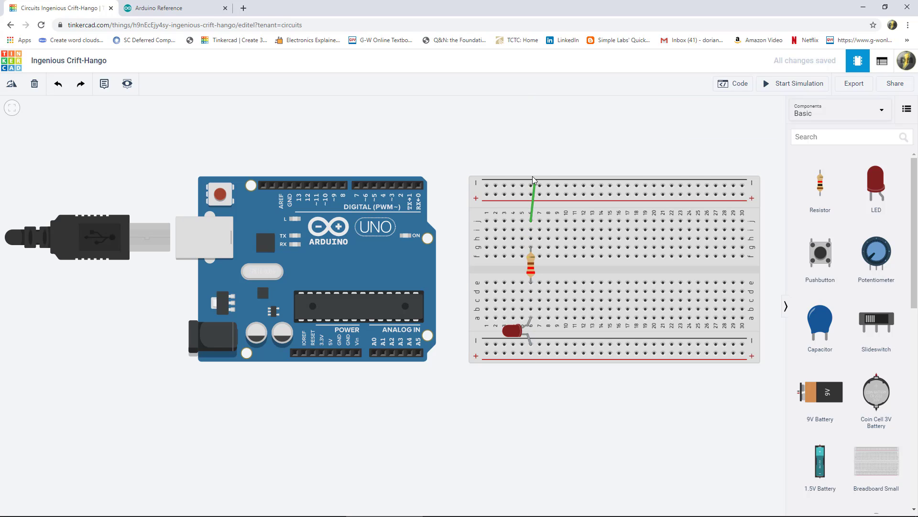
click(531, 149)
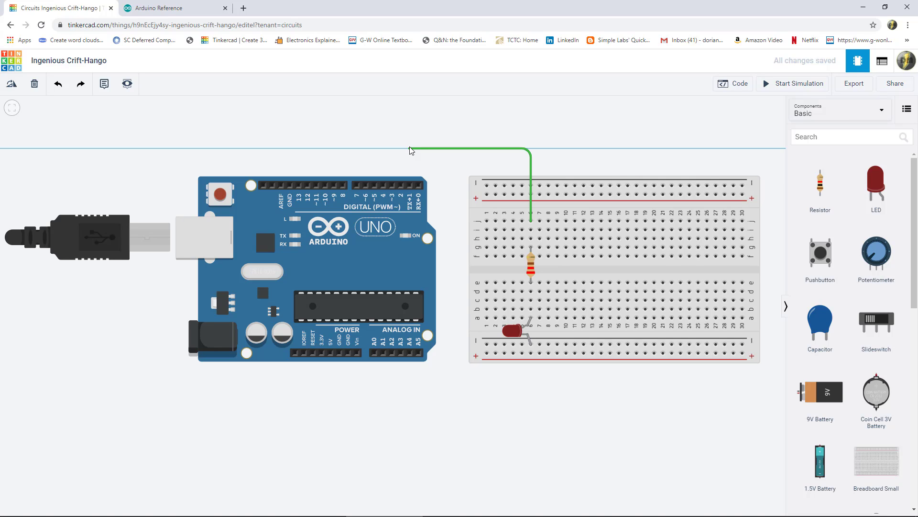
click(302, 153)
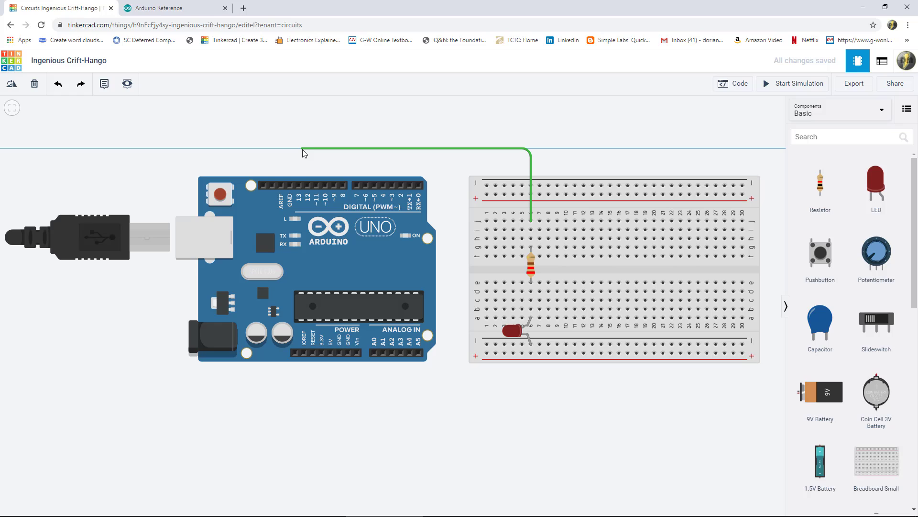
click(299, 184)
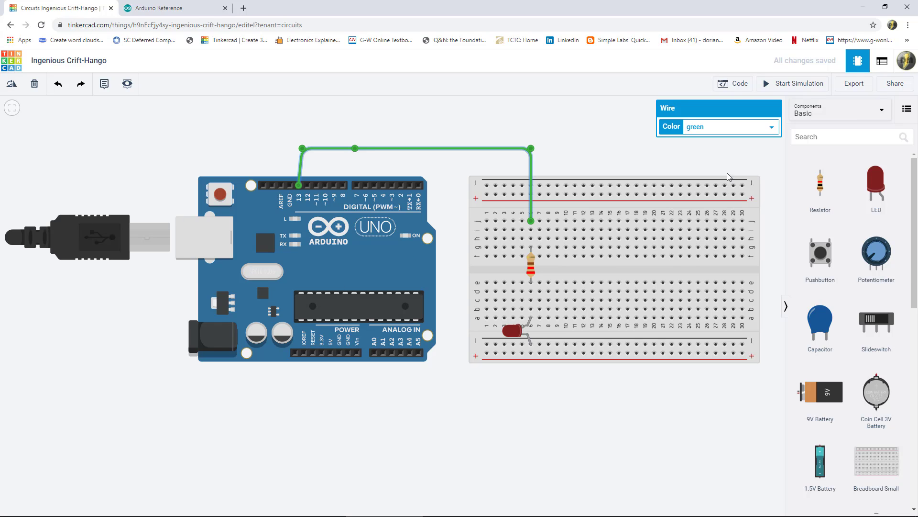
click(772, 127)
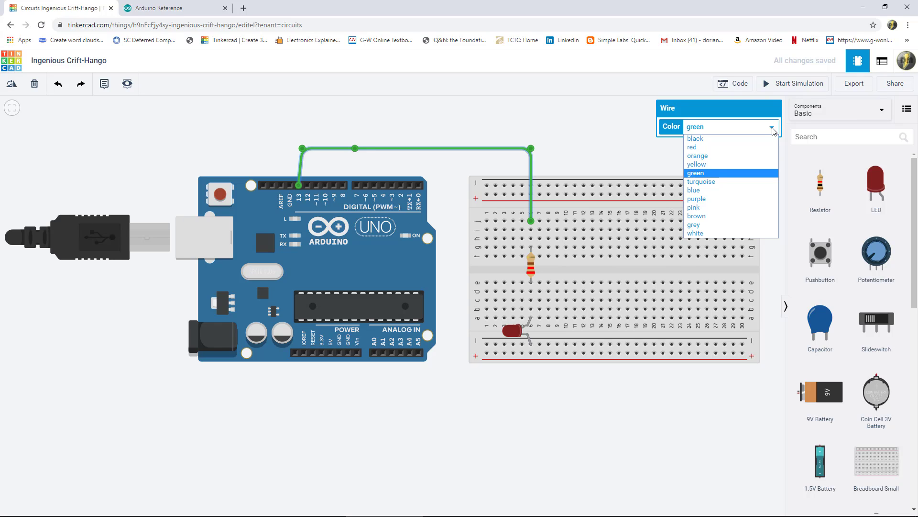
click(696, 164)
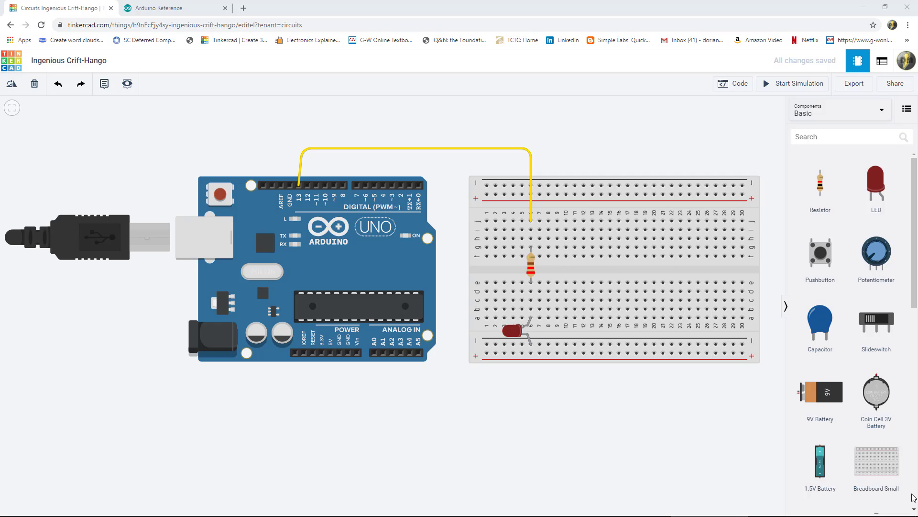
Run a wire from the lower negative rail at column 1 below the boards to the Arduino's GND pin beside Vin and colour it black.
mouse_move(914, 514)
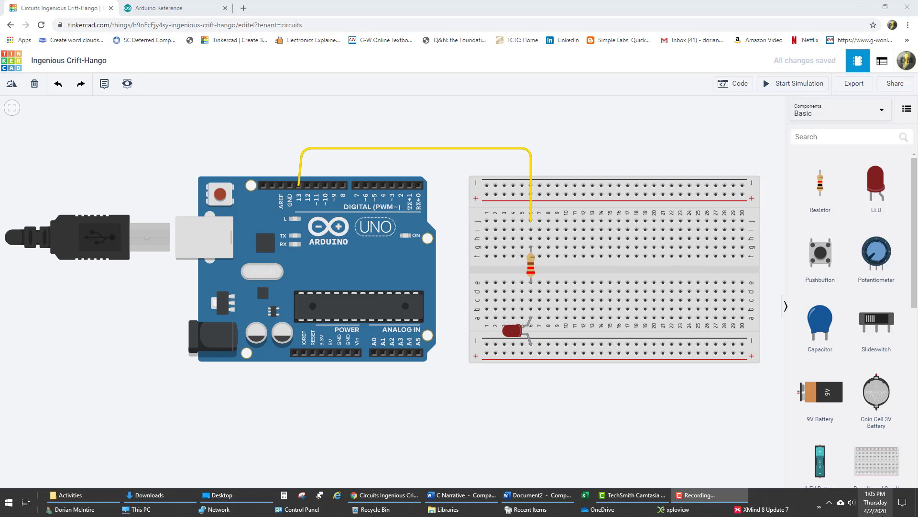
click(487, 344)
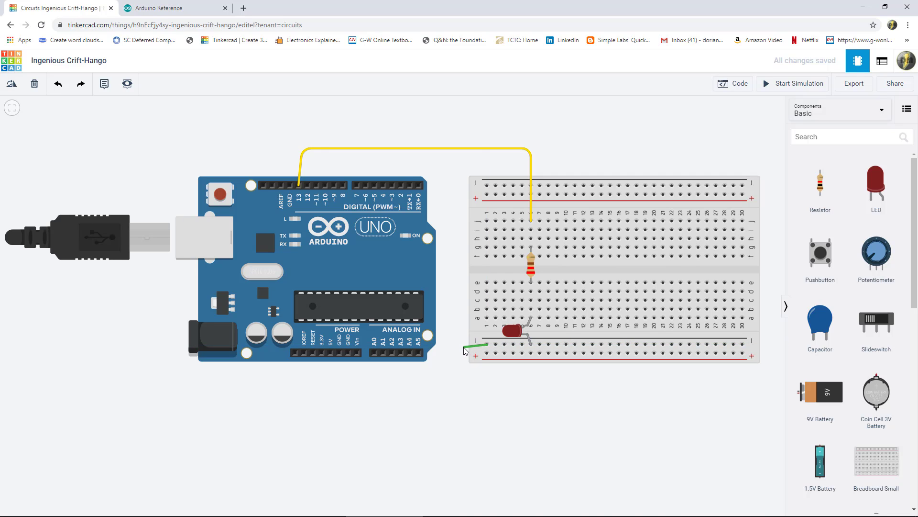
click(460, 344)
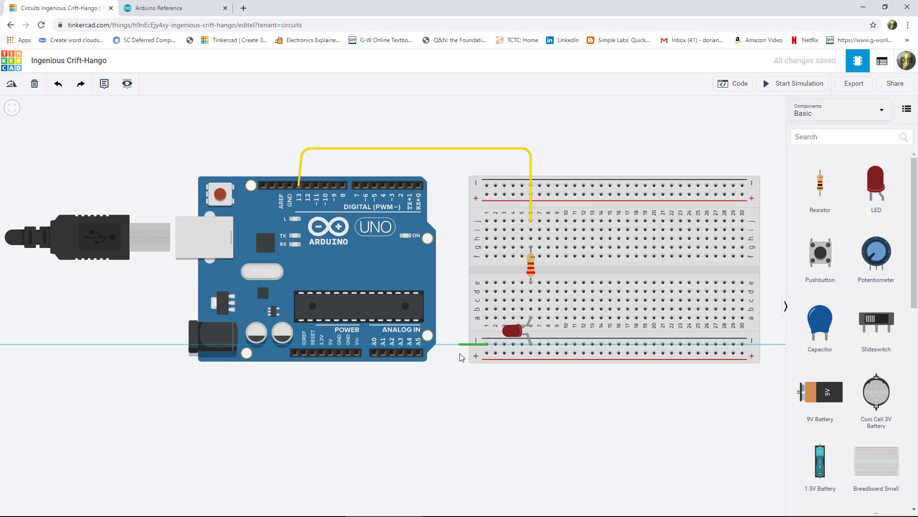
click(459, 380)
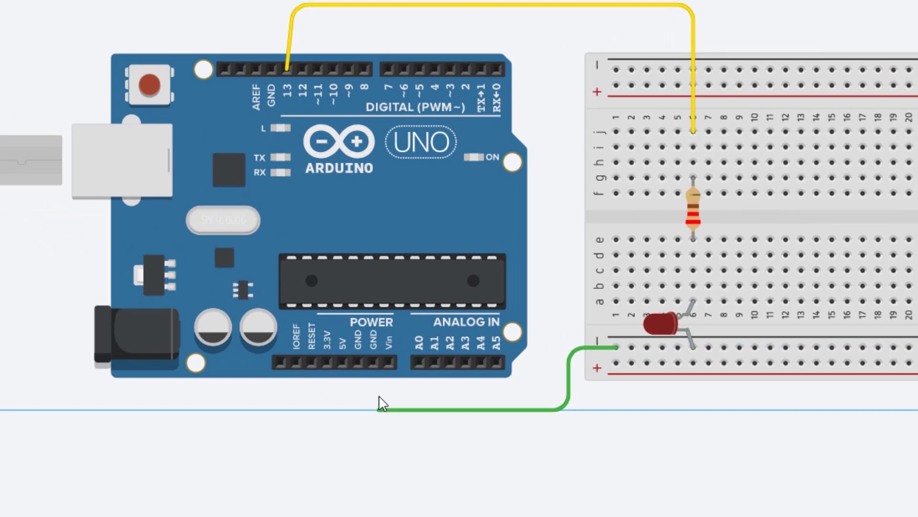
click(378, 408)
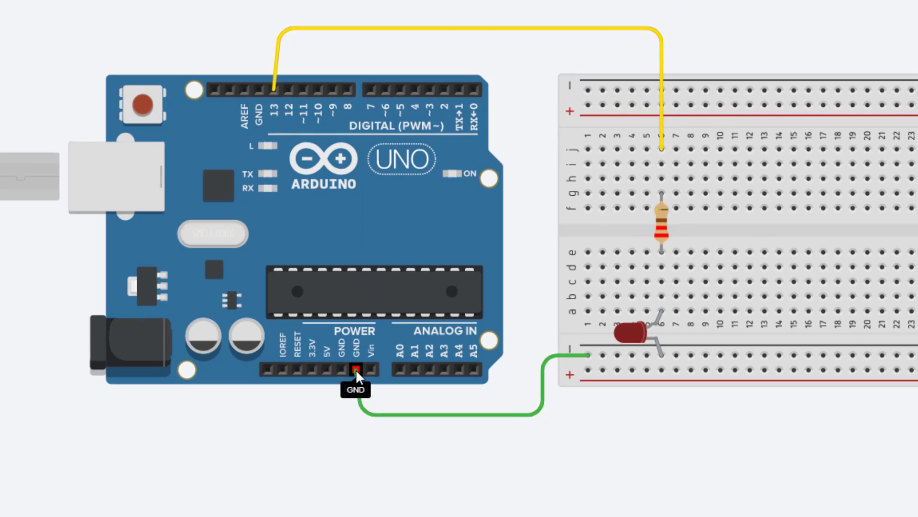
click(355, 368)
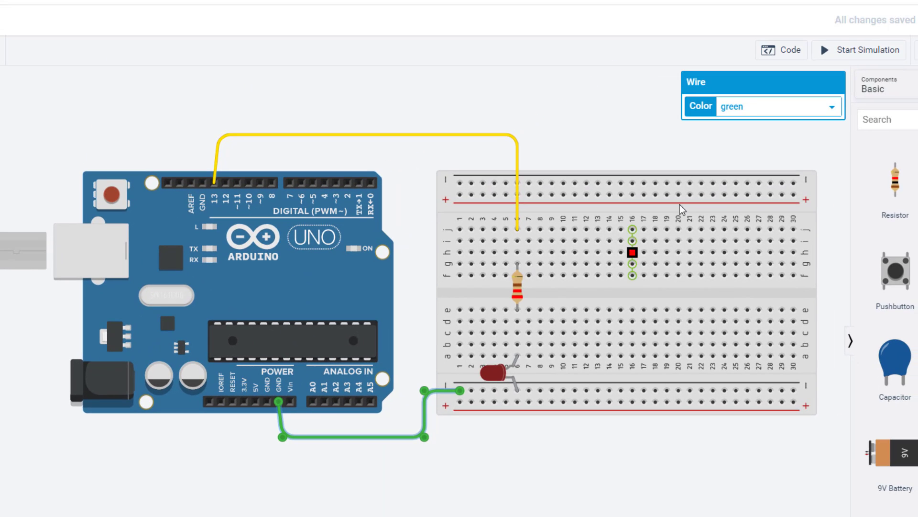
click(833, 108)
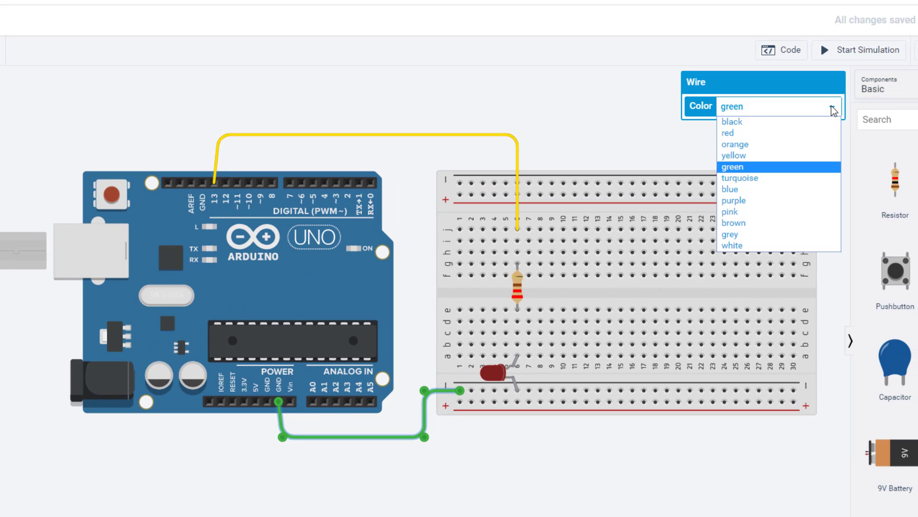
click(826, 122)
click(502, 445)
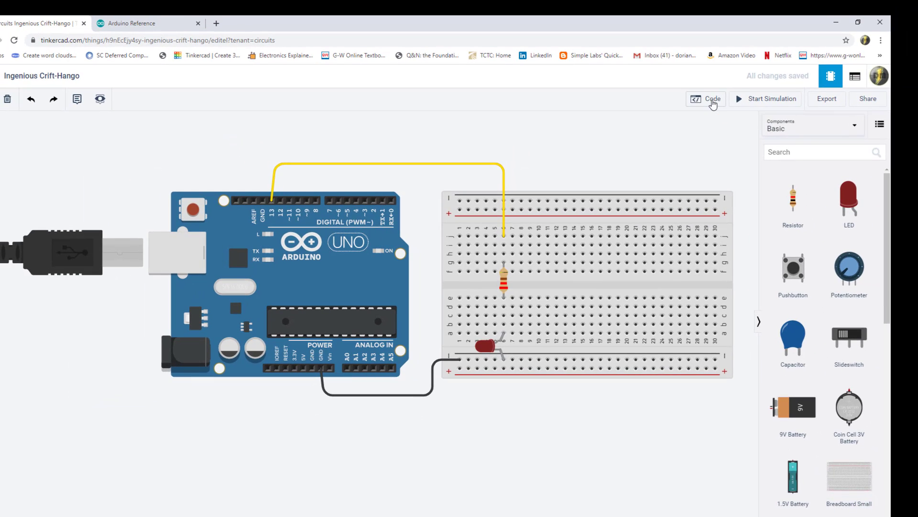
Open the code editor for the Arduino Uno R3.
click(712, 102)
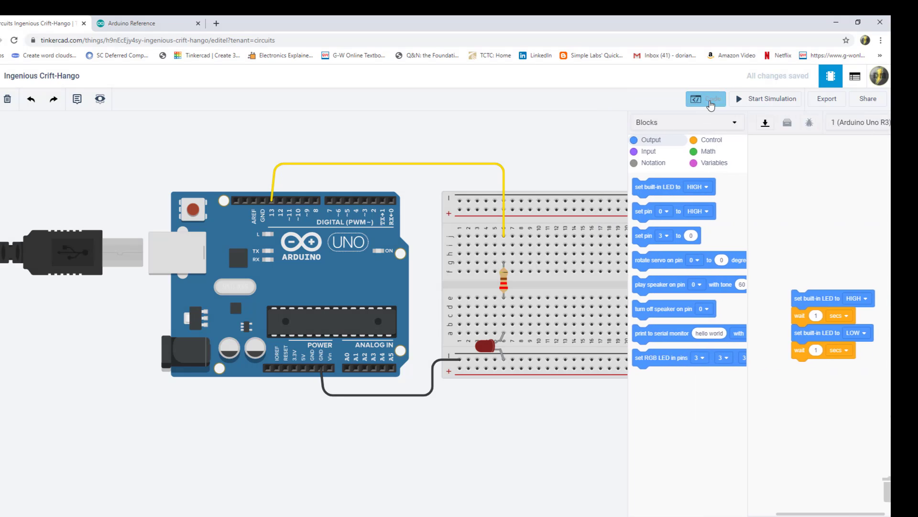
click(712, 101)
click(711, 101)
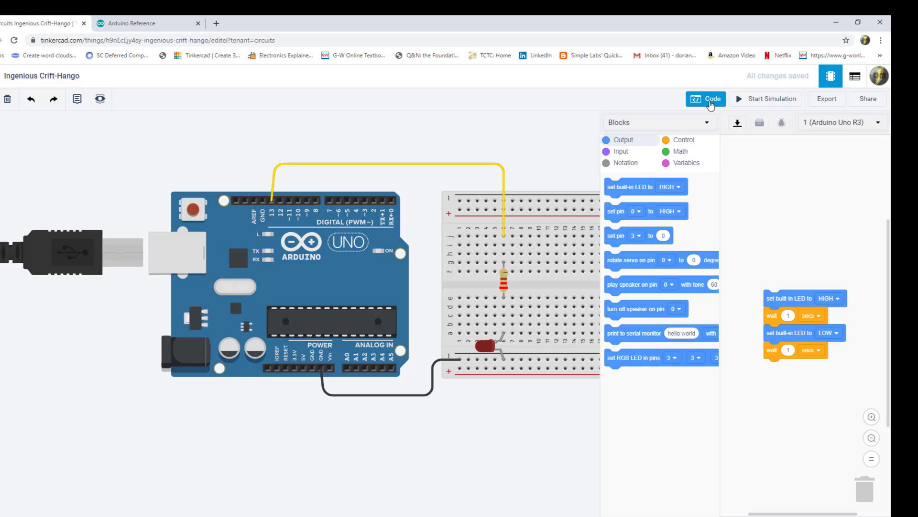
Switch the Arduino Uno R3's code editor from Blocks to Text mode.
click(720, 102)
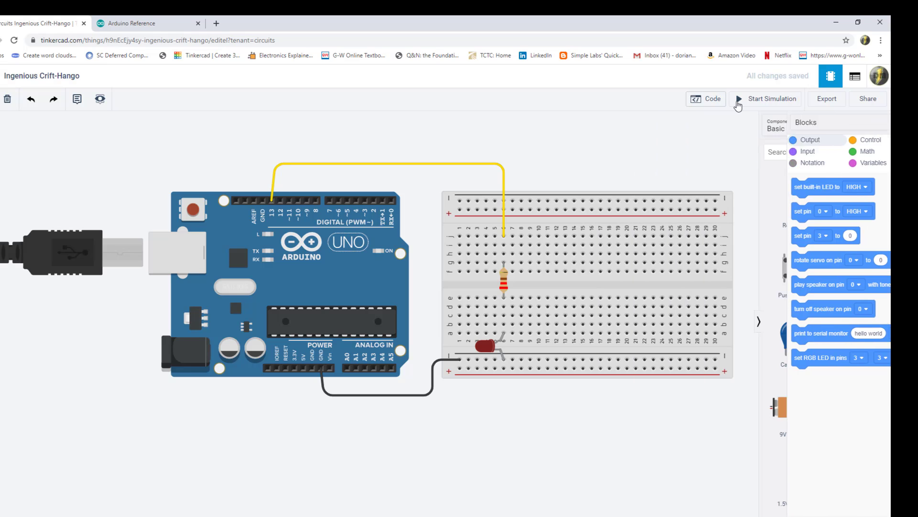
click(712, 99)
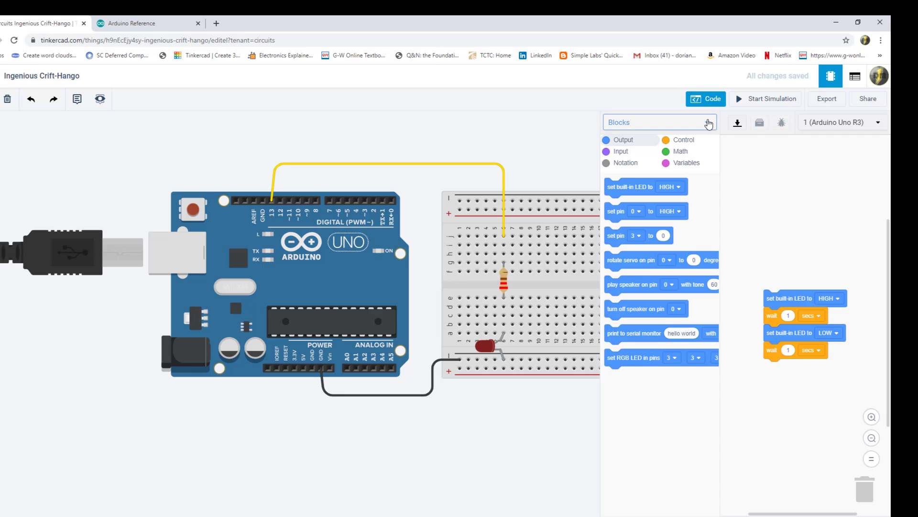
click(708, 124)
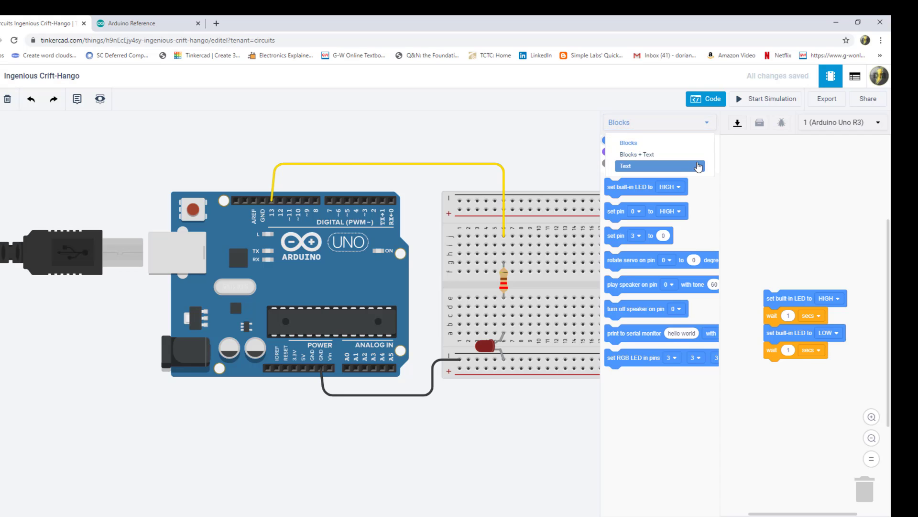
click(698, 166)
click(431, 182)
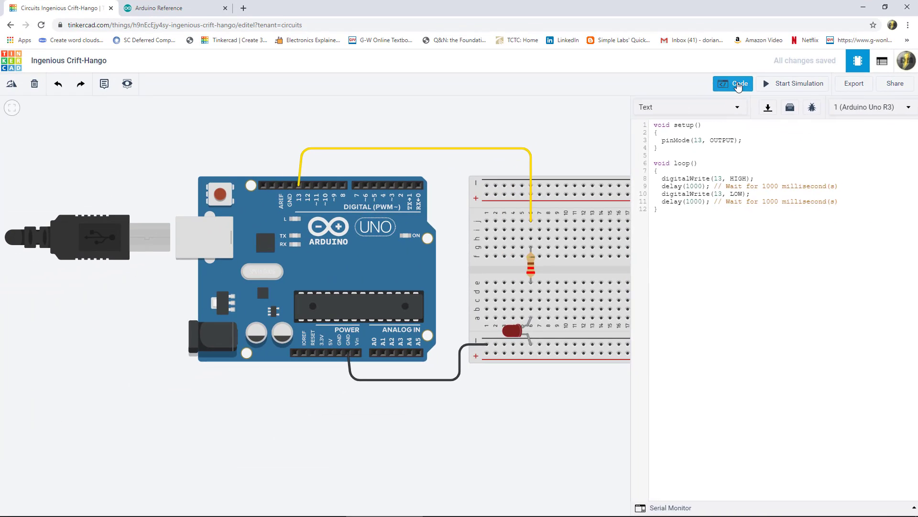
Close the code editor and start the circuit simulation.
click(521, 193)
click(804, 88)
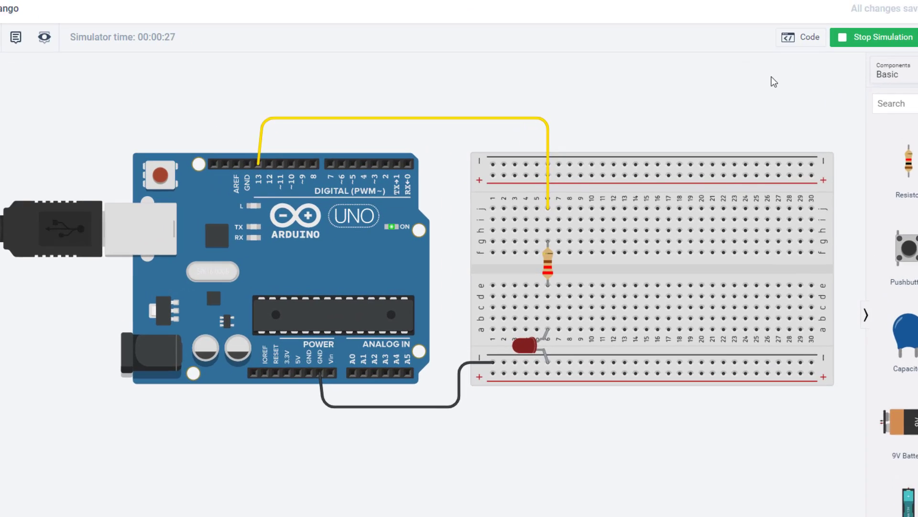
Set the resistance of the resistor on the breadboard to 100 Ω while the simulation is running.
click(558, 272)
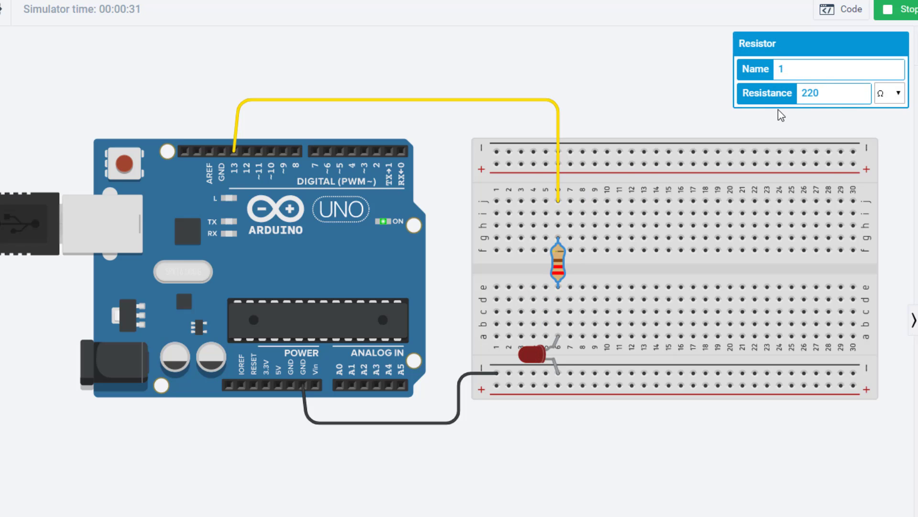
key(BackSpace)
key(BackSpace)
key(BackSpace)
text(010)
click(667, 96)
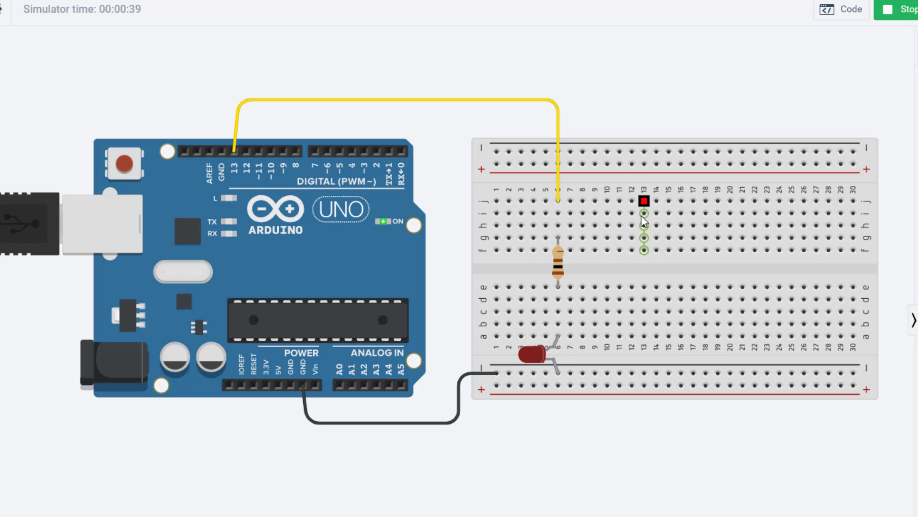
Restore the breadboard resistor's resistance to 220 Ω.
click(560, 279)
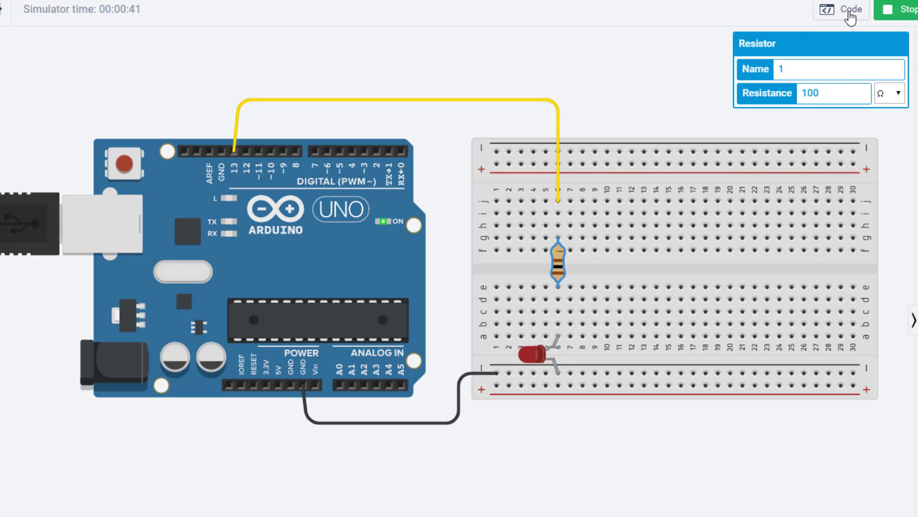
drag(833, 89, 792, 98)
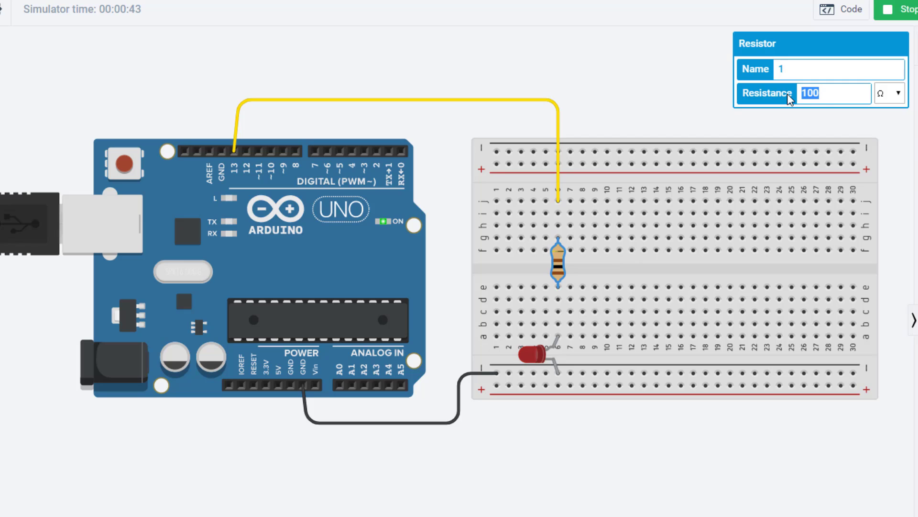
text(220)
click(693, 97)
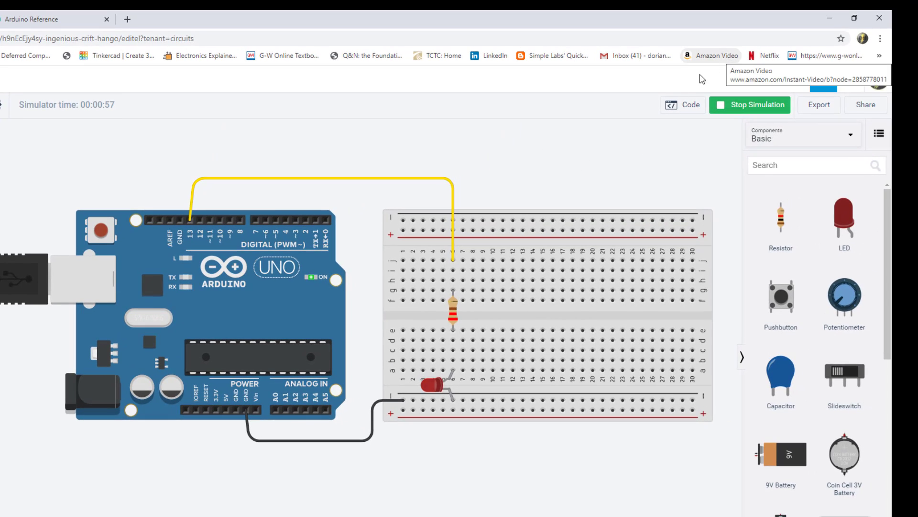
Stop the simulation and open the code editor.
click(757, 106)
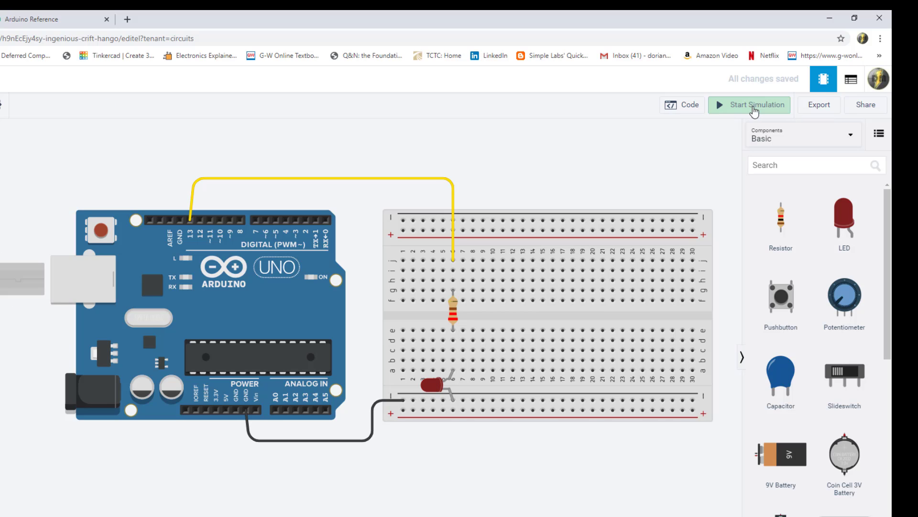
click(676, 105)
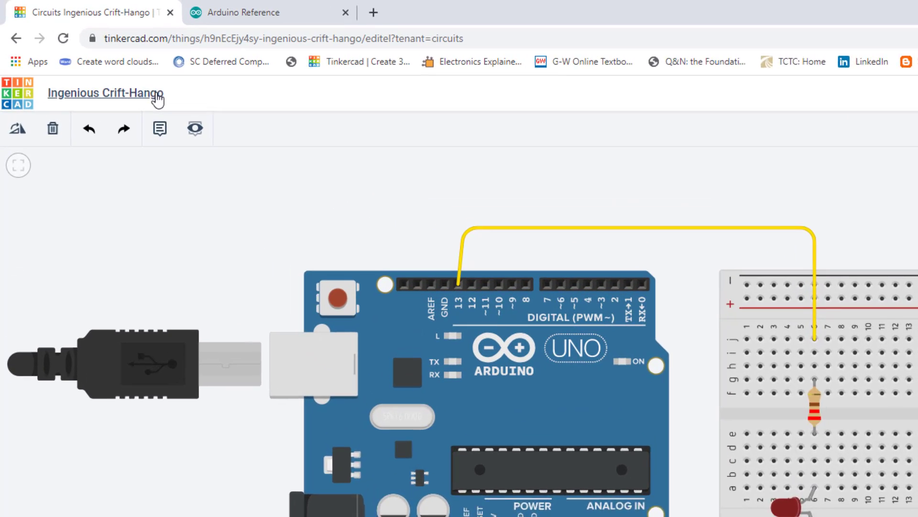
Rename the circuit design as "Arduino Hookup 1".
click(98, 67)
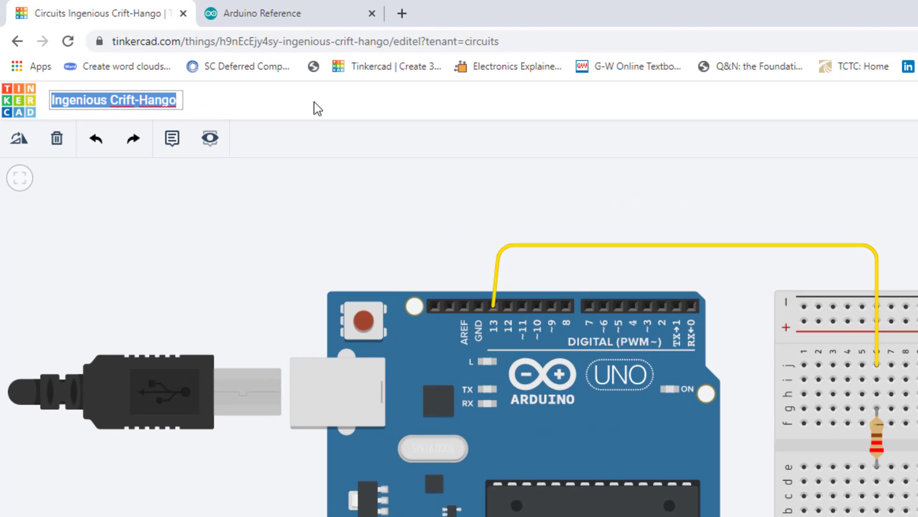
text(Arduino)
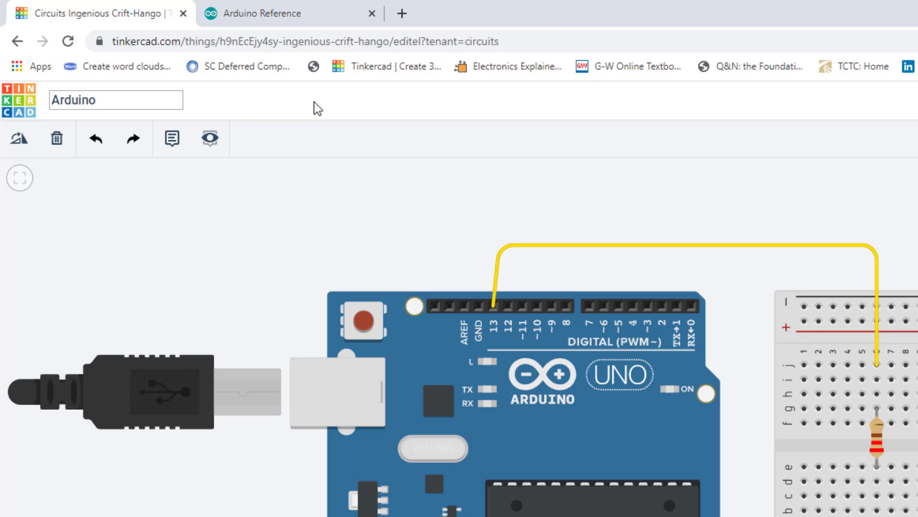
text( Hookup 1)
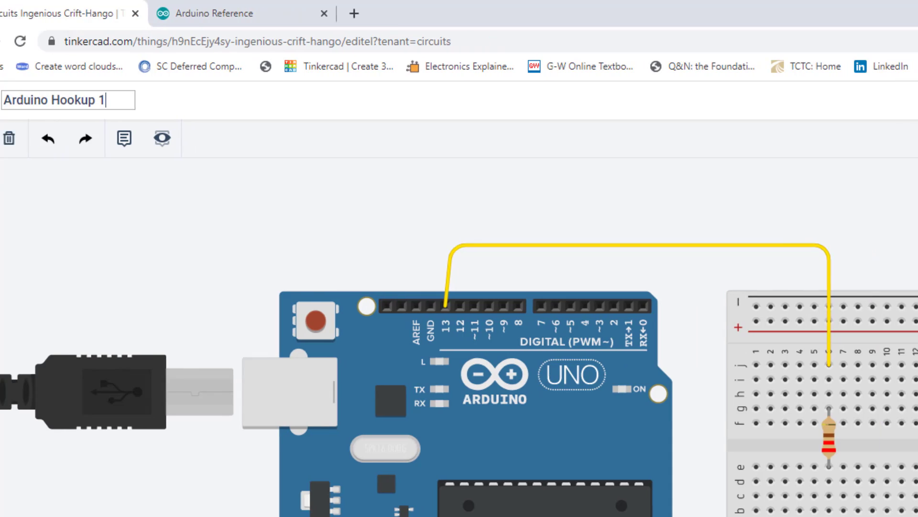
click(720, 139)
click(719, 141)
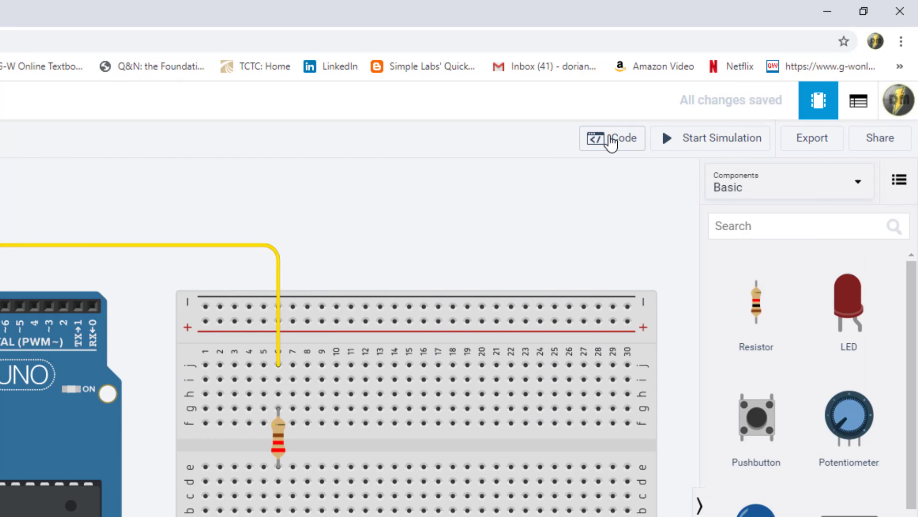